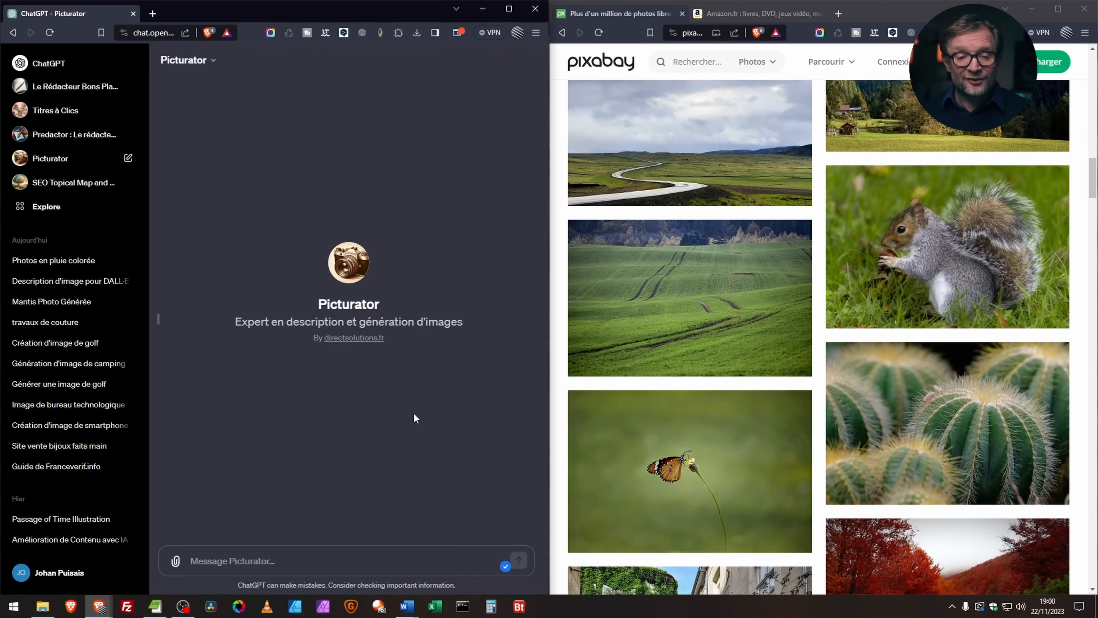
Submit the Pixabay photo of a vintage camera on a notebook among autumn leaves to Picturator
{"action": "scroll", "coordinate": [813, 171], "scroll_direction": "down", "scroll_amount": 6}
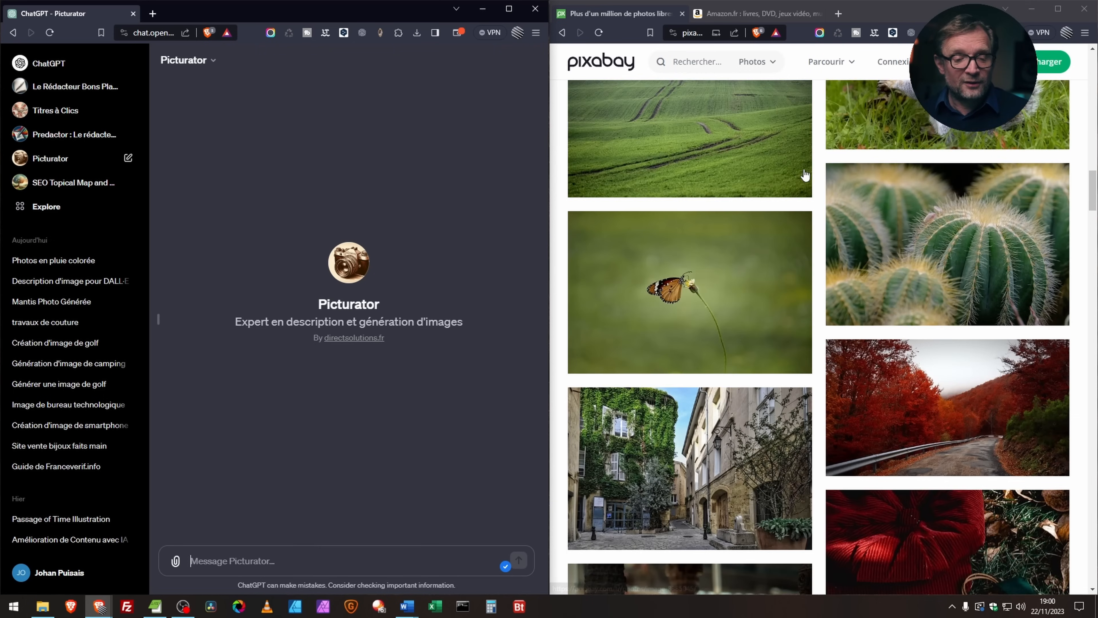
{"action": "scroll", "coordinate": [815, 172], "scroll_direction": "down", "scroll_amount": 5}
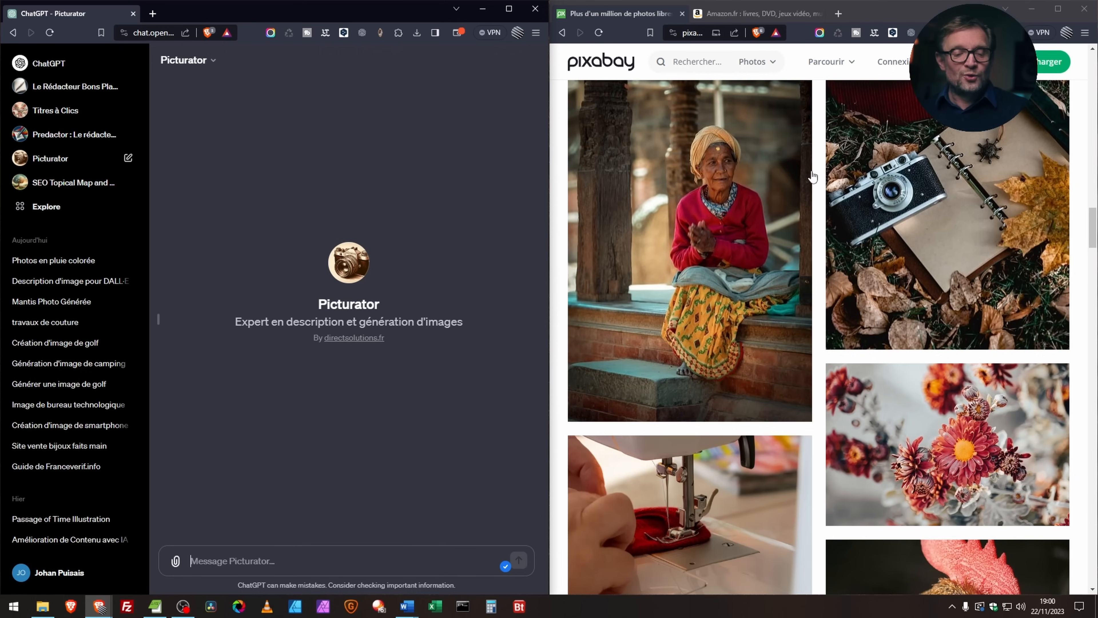
{"action": "left_click_drag", "start_coordinate": [936, 225], "coordinate": [323, 558]}
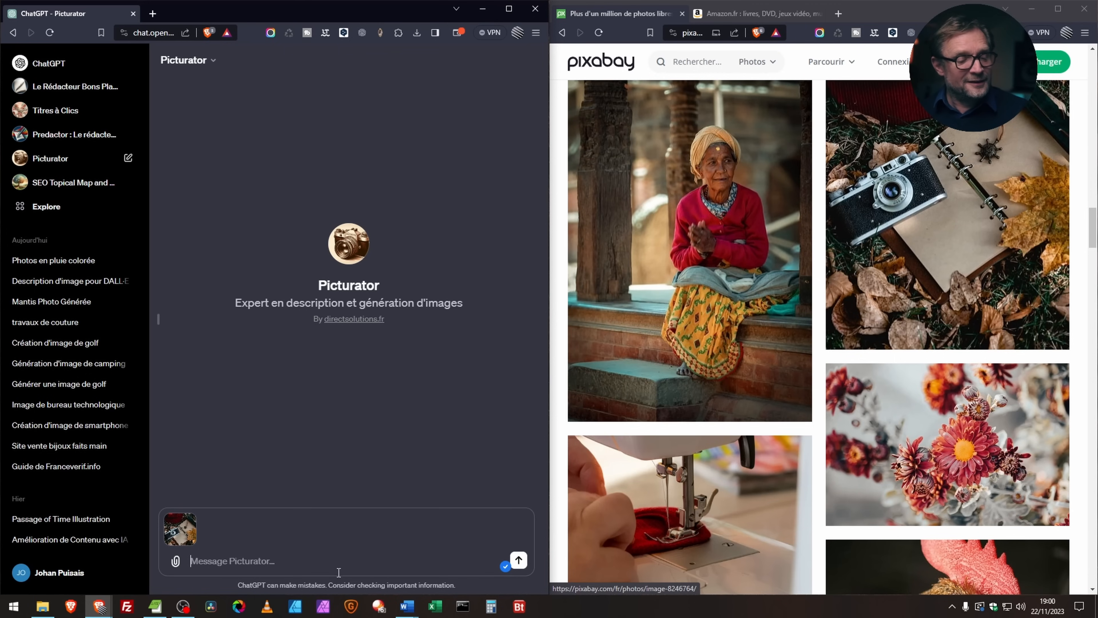
{"action": "left_click", "coordinate": [518, 560]}
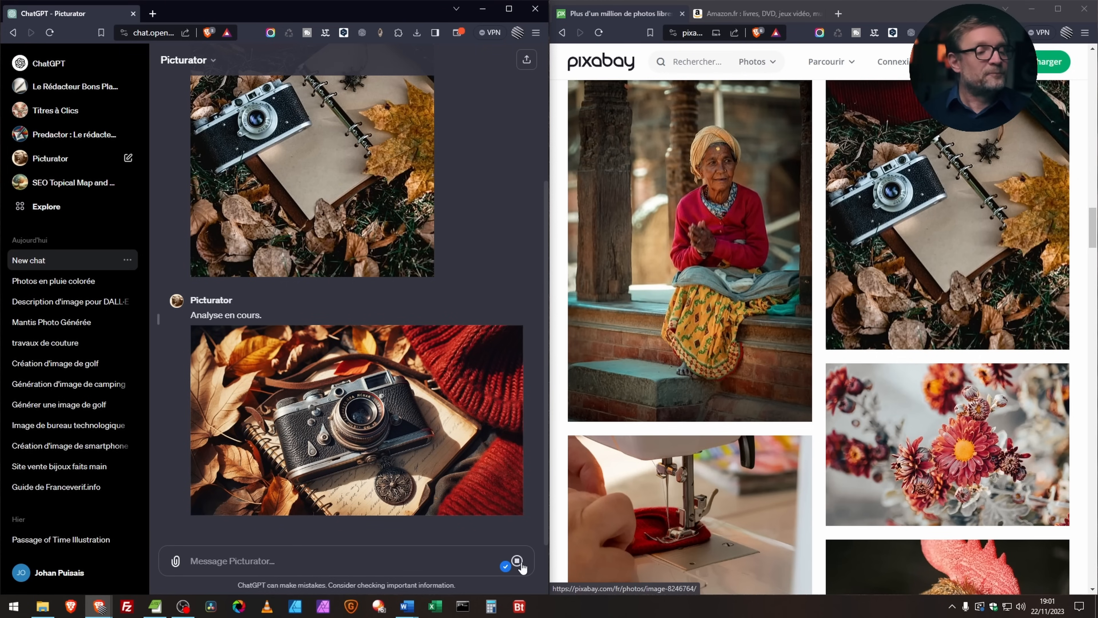
Compare the original camera photo with the generated version and examine the file name and description texts supplied with it
{"action": "scroll", "coordinate": [442, 334], "scroll_direction": "up", "scroll_amount": 5}
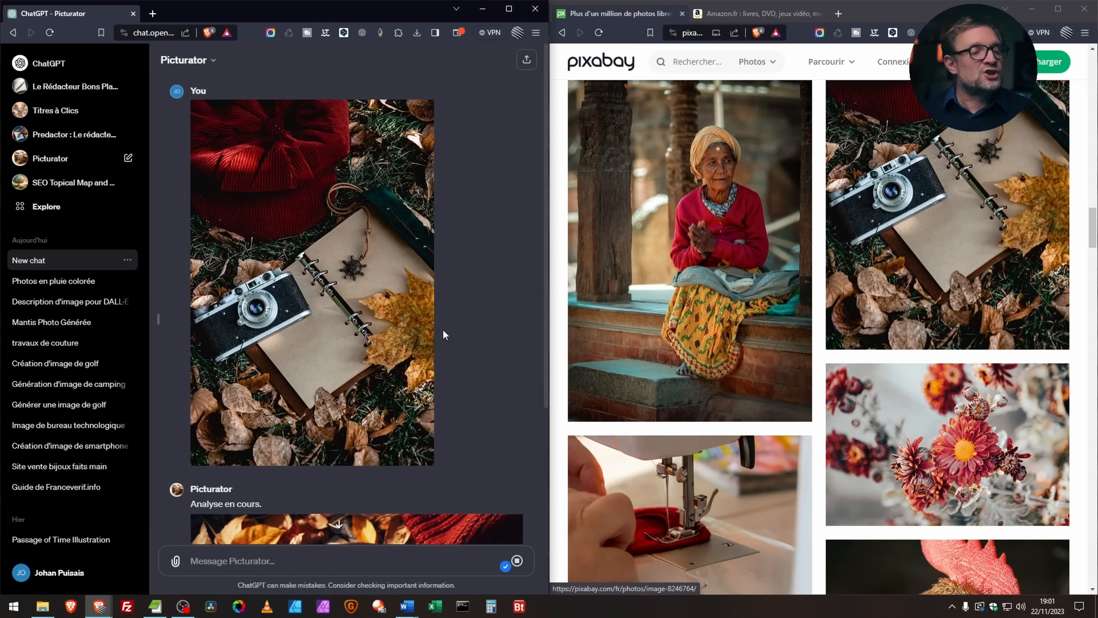
{"action": "scroll", "coordinate": [484, 290], "scroll_direction": "down", "scroll_amount": 5}
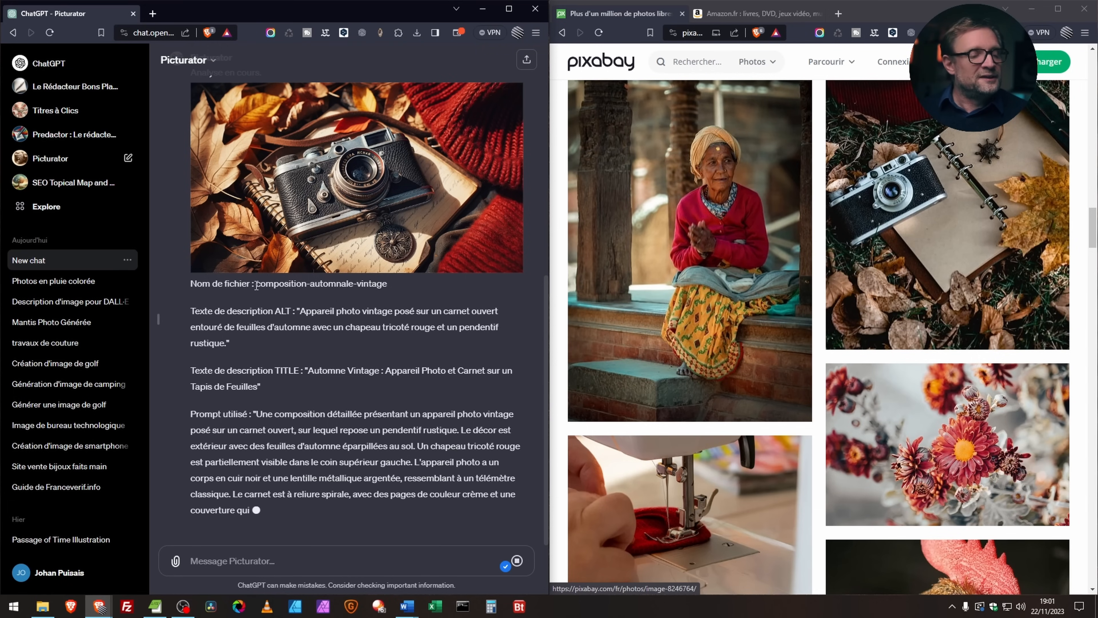
{"action": "scroll", "coordinate": [277, 260], "scroll_direction": "up", "scroll_amount": 3}
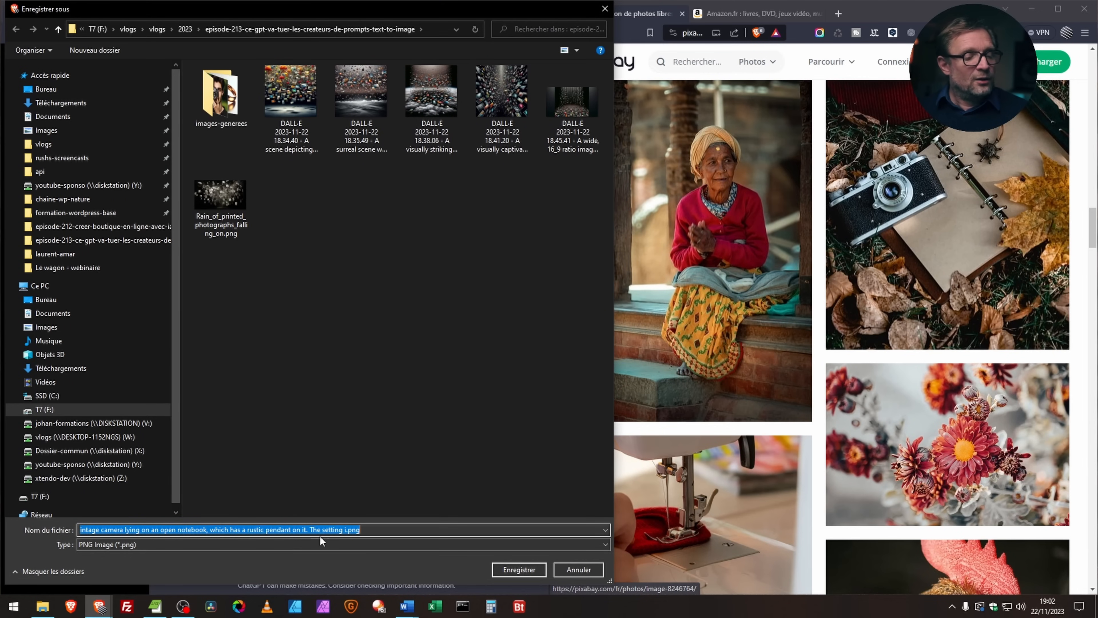
{"action": "left_click", "coordinate": [578, 569]}
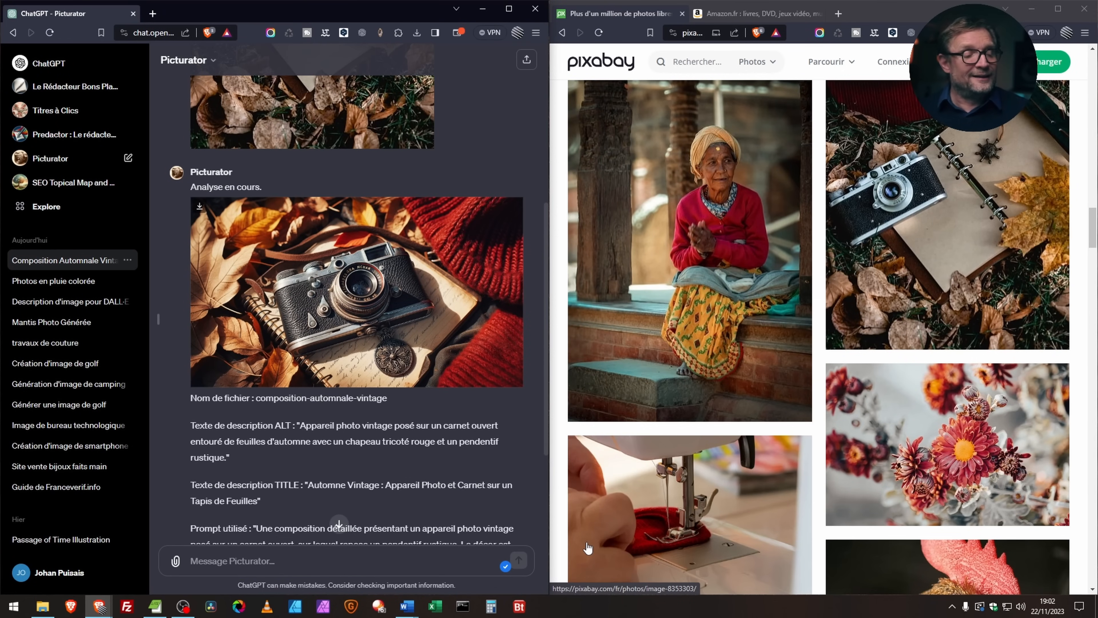
Save the generated camera image under the suggested file name composition-automnale-vintage.png
{"action": "left_click_drag", "start_coordinate": [256, 398], "coordinate": [388, 398]}
{"action": "key", "text": "ctrl+c"}
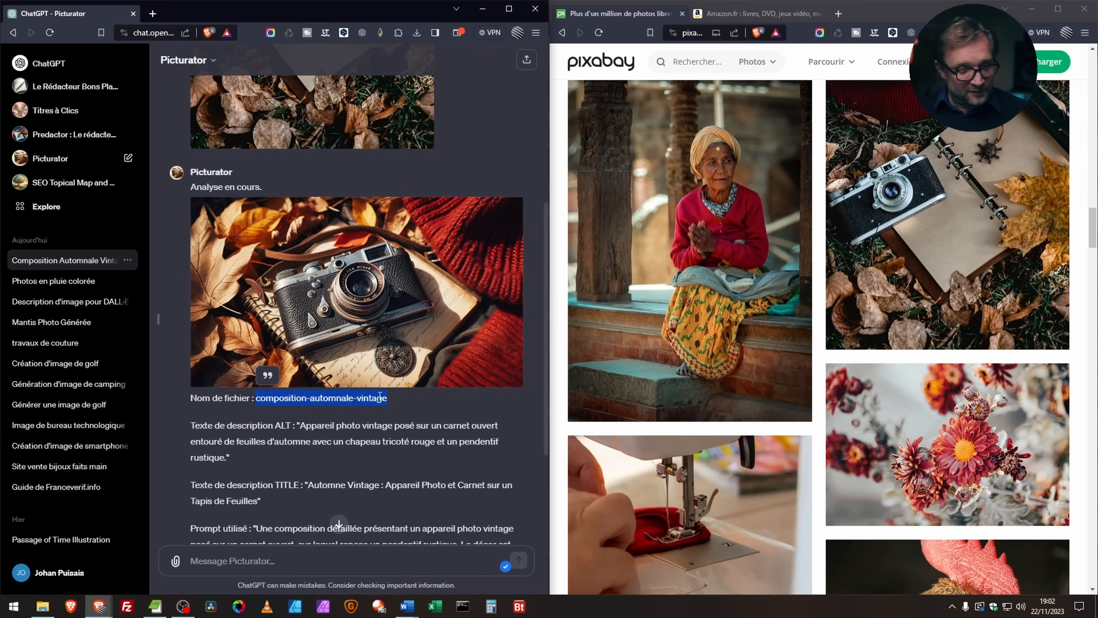
{"action": "left_click", "coordinate": [202, 208]}
{"action": "left_click_drag", "start_coordinate": [342, 528], "coordinate": [9, 513]}
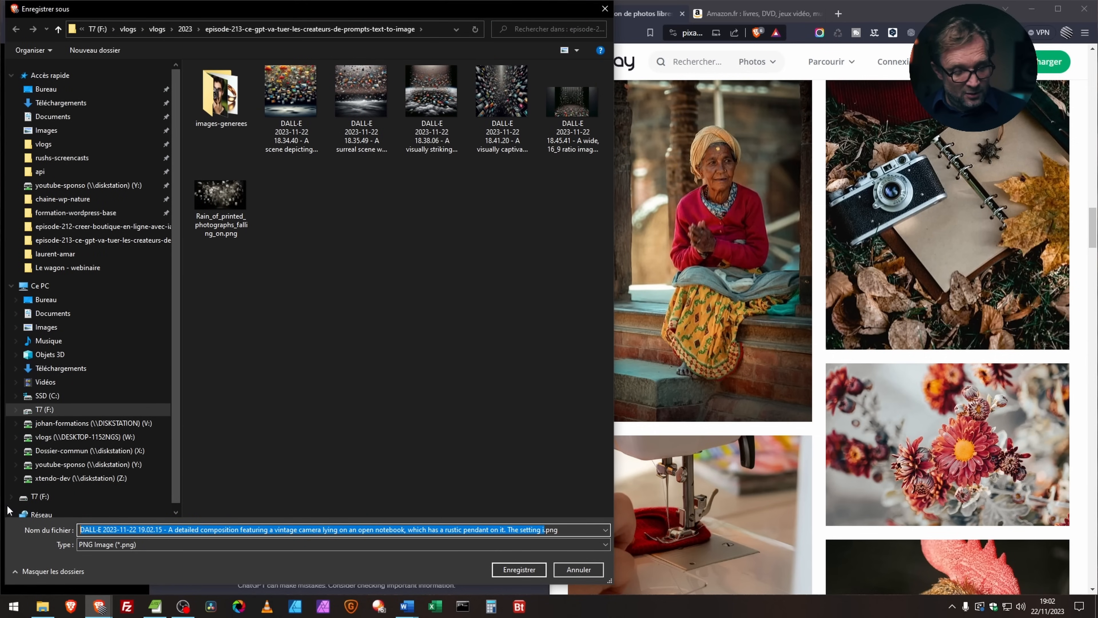
{"action": "key", "text": "ctrl+v"}
{"action": "left_click", "coordinate": [533, 572]}
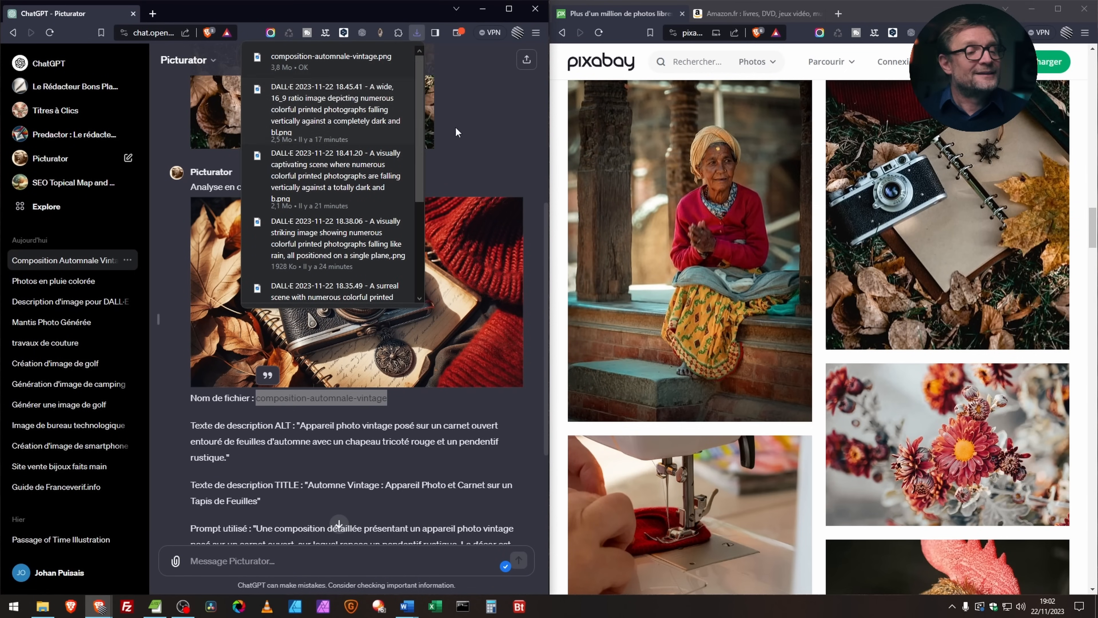
Review the ALT description, TITLE description and prompt text supplied with the generated camera image, highlighting each one
{"action": "scroll", "coordinate": [432, 426], "scroll_direction": "down", "scroll_amount": 3}
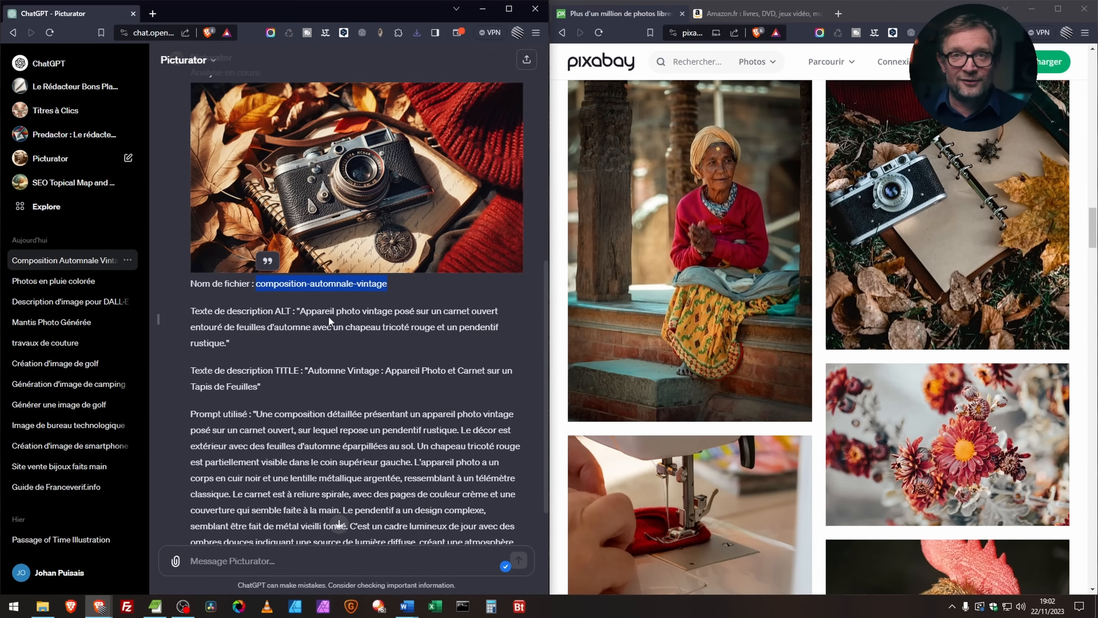
{"action": "left_click_drag", "start_coordinate": [301, 311], "coordinate": [227, 348]}
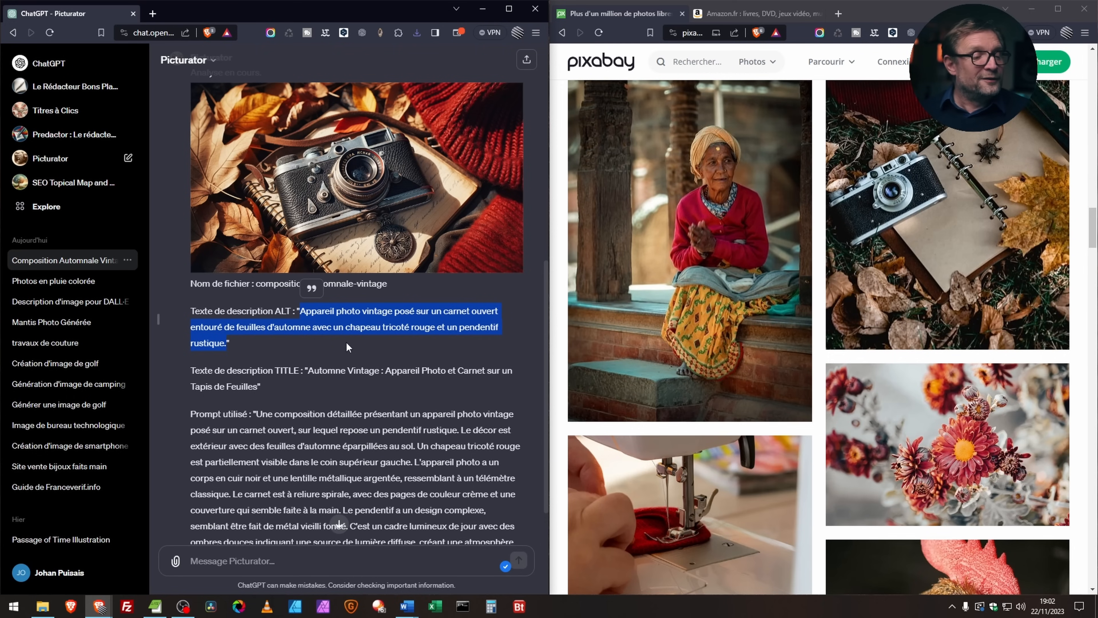
{"action": "scroll", "coordinate": [345, 346], "scroll_direction": "down", "scroll_amount": 1}
{"action": "left_click", "coordinate": [310, 307]}
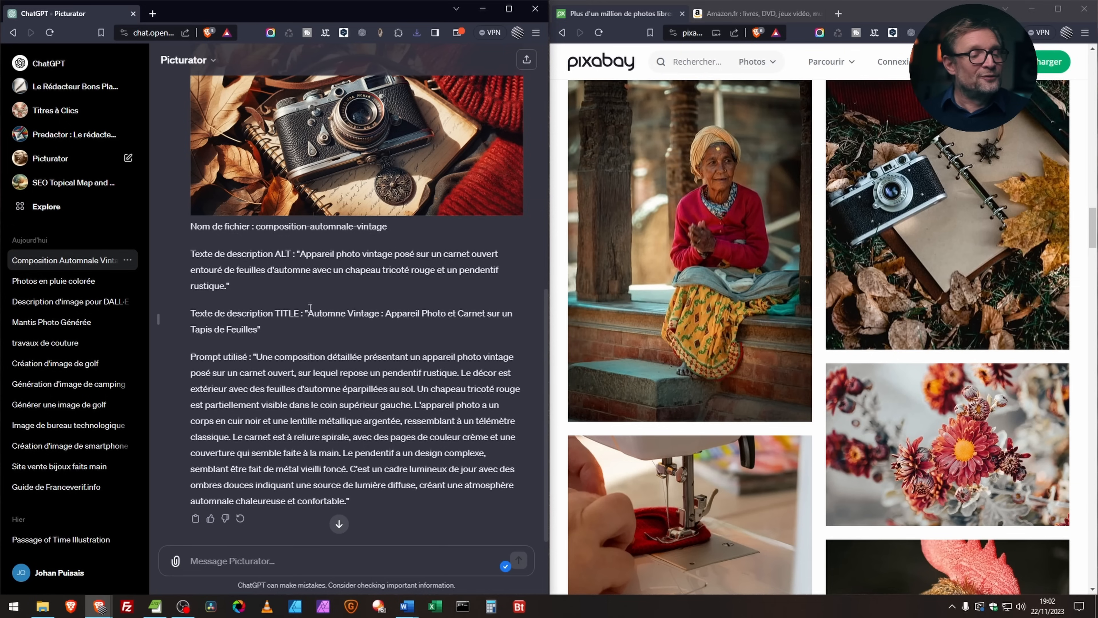
{"action": "left_click_drag", "start_coordinate": [308, 313], "coordinate": [255, 339]}
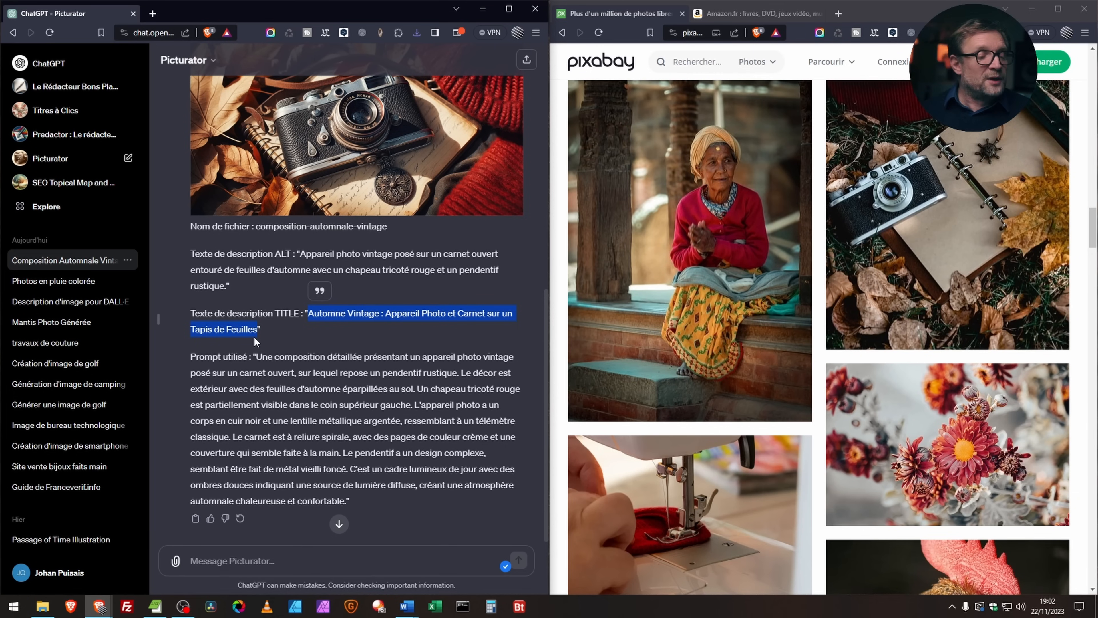
{"action": "scroll", "coordinate": [255, 344], "scroll_direction": "down", "scroll_amount": 1}
{"action": "left_click_drag", "start_coordinate": [256, 350], "coordinate": [349, 509]}
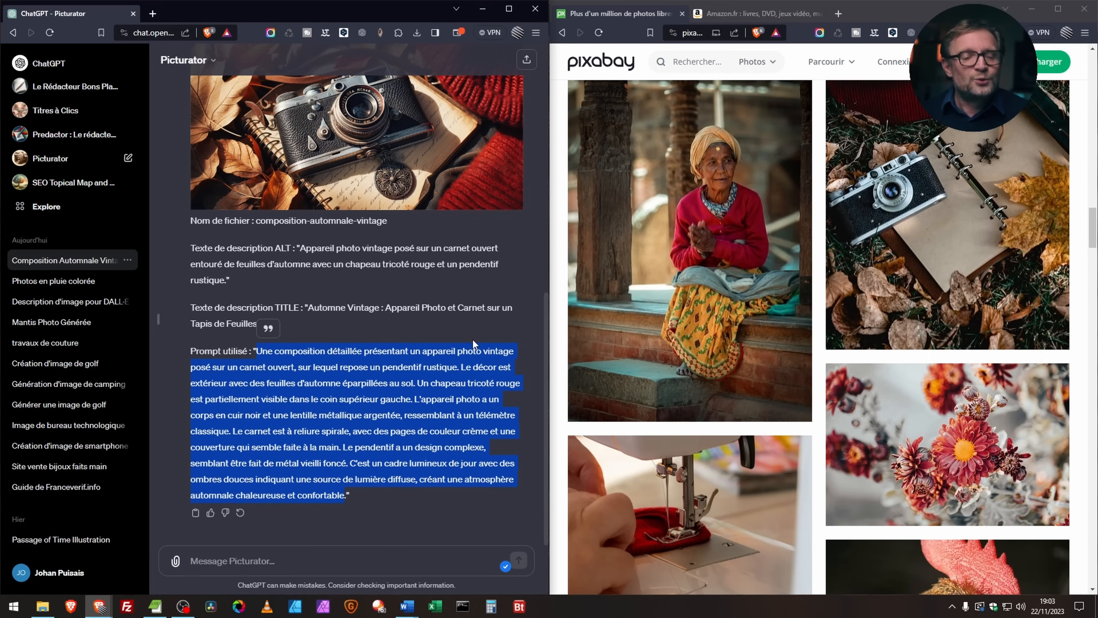
Submit the dark green headphones image from the Amazon.fr home page to Picturator
{"action": "left_click", "coordinate": [765, 13]}
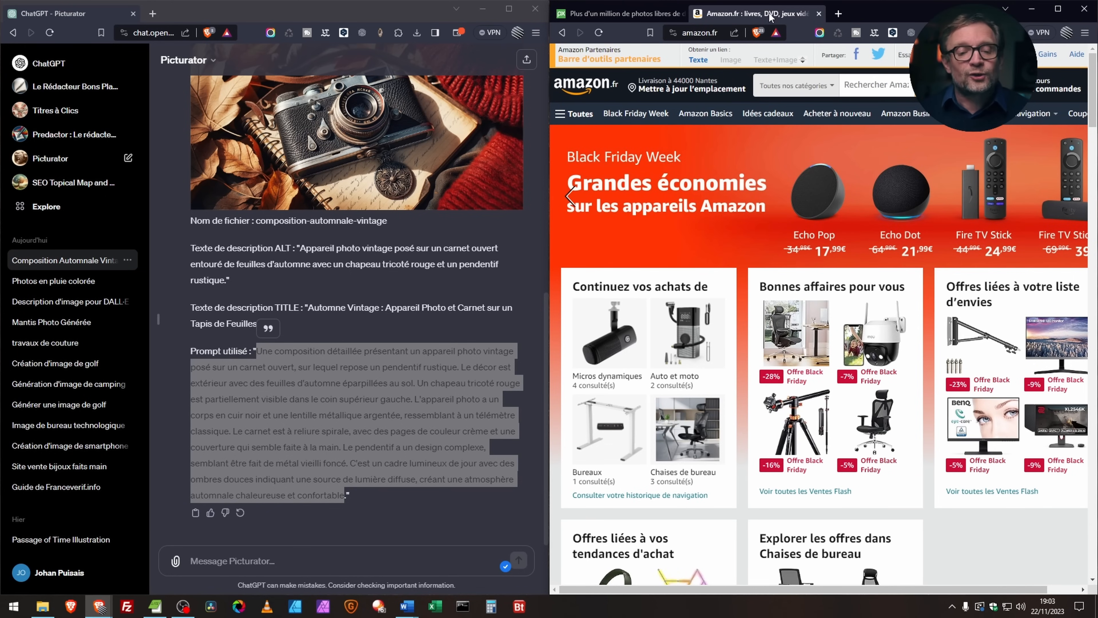
{"action": "scroll", "coordinate": [741, 333], "scroll_direction": "down", "scroll_amount": 3}
{"action": "scroll", "coordinate": [740, 340], "scroll_direction": "up", "scroll_amount": 3}
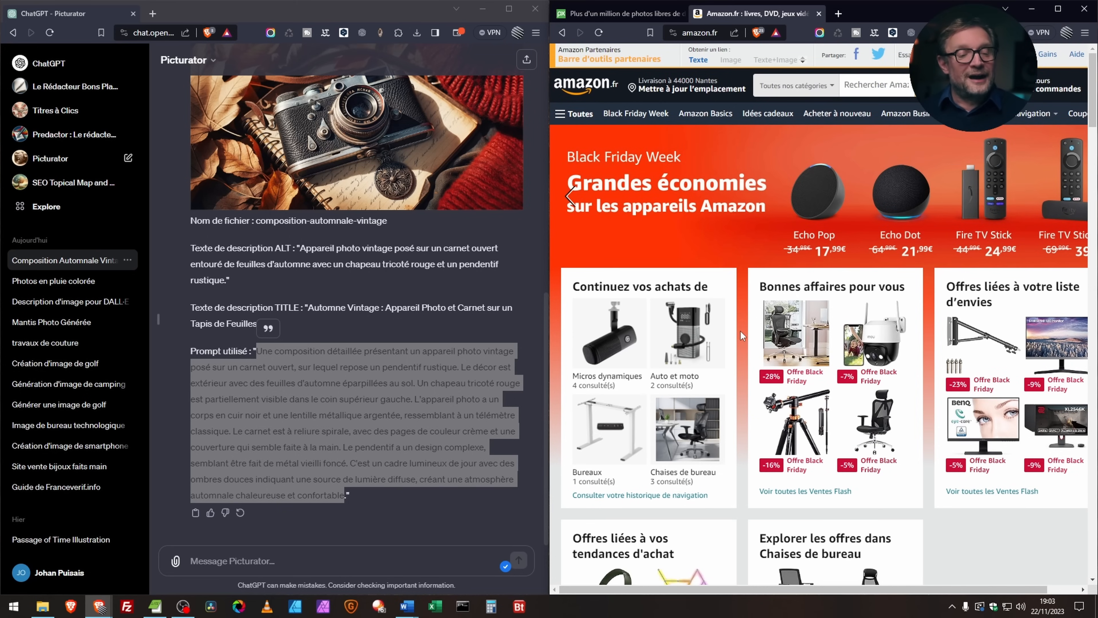
{"action": "scroll", "coordinate": [739, 330], "scroll_direction": "down", "scroll_amount": 6}
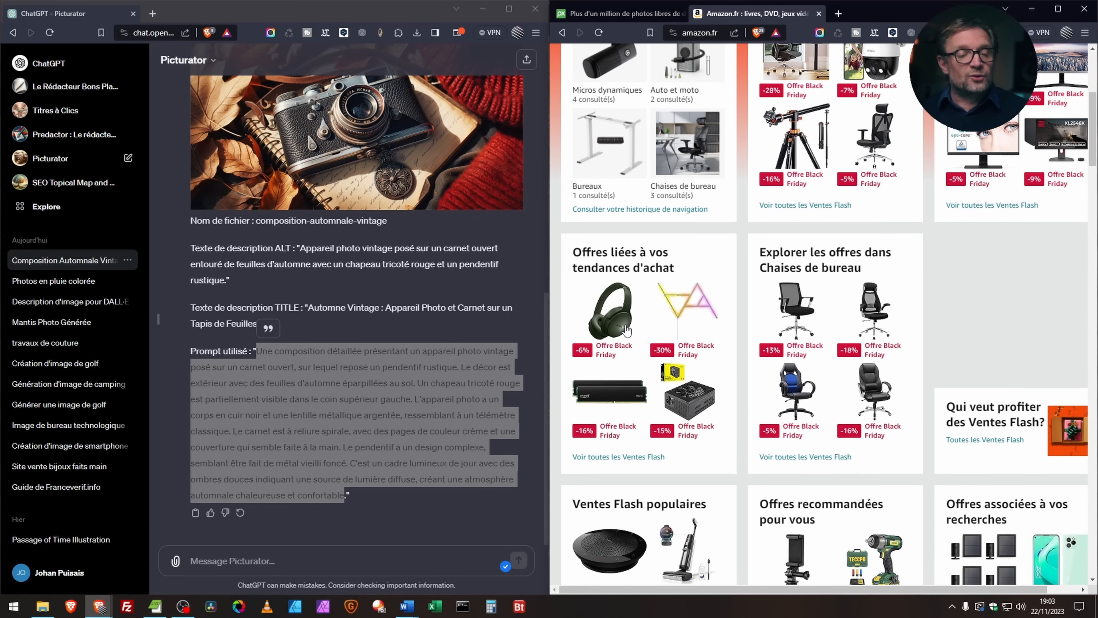
{"action": "left_click_drag", "start_coordinate": [625, 329], "coordinate": [397, 549]}
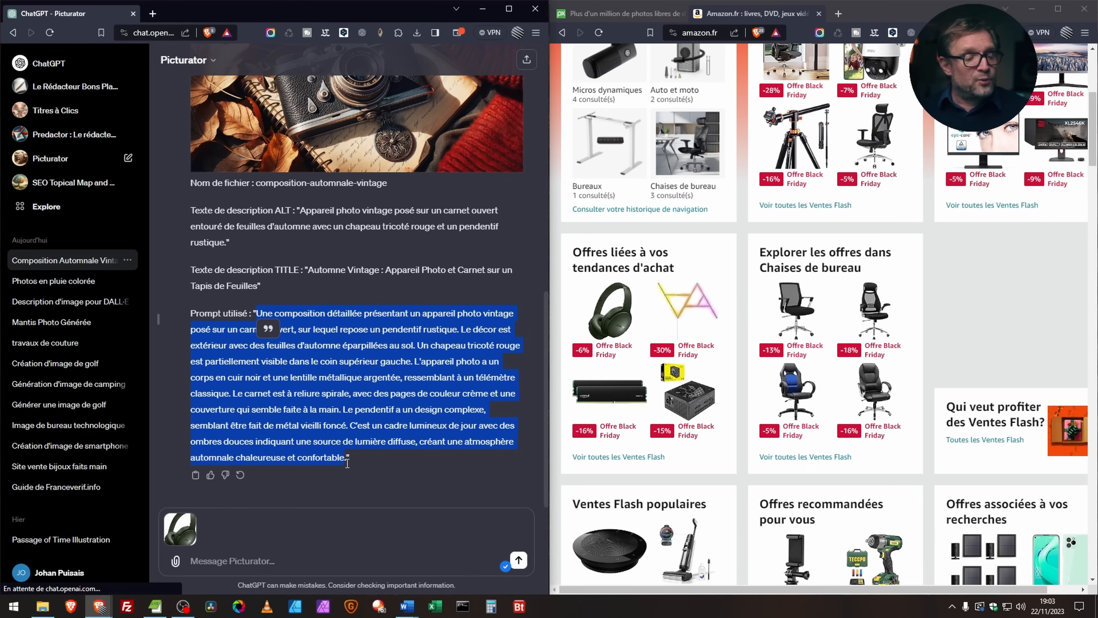
{"action": "left_click", "coordinate": [518, 559]}
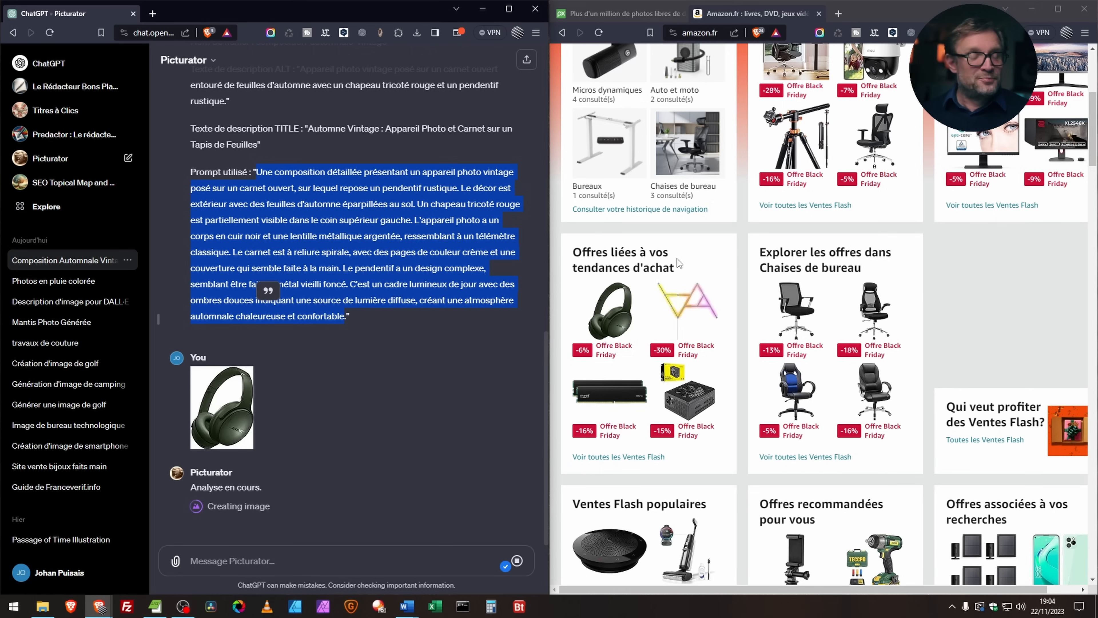
Submit the Le Parisien lawn mower photo from the Google Images results for "Tondeuse" to Picturator
{"action": "scroll", "coordinate": [717, 259], "scroll_direction": "down", "scroll_amount": 4}
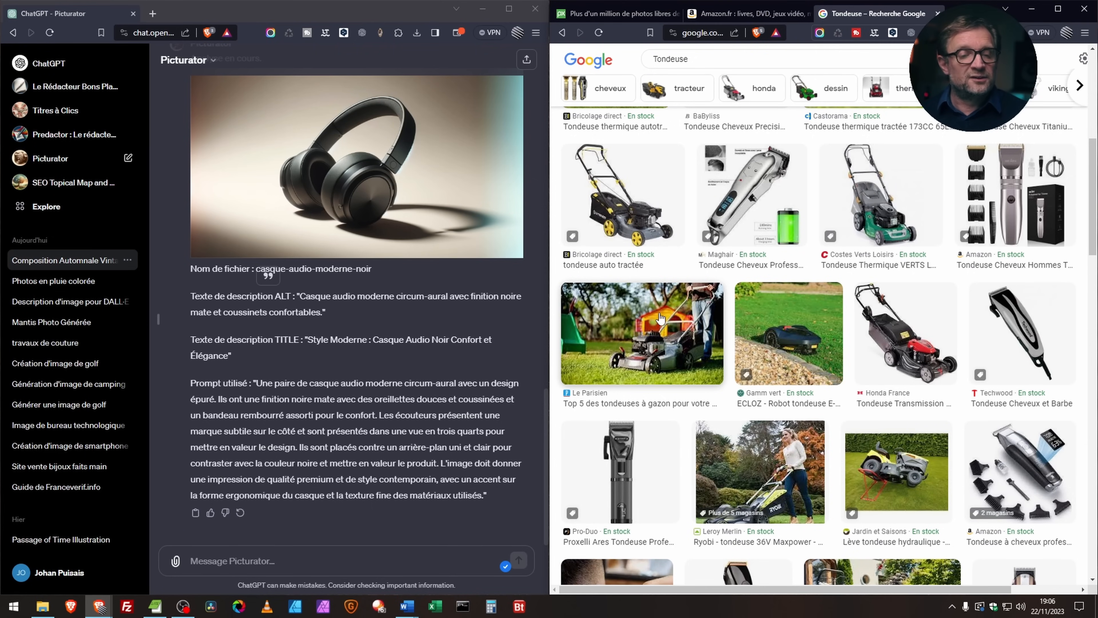
{"action": "left_click_drag", "start_coordinate": [664, 341], "coordinate": [397, 560]}
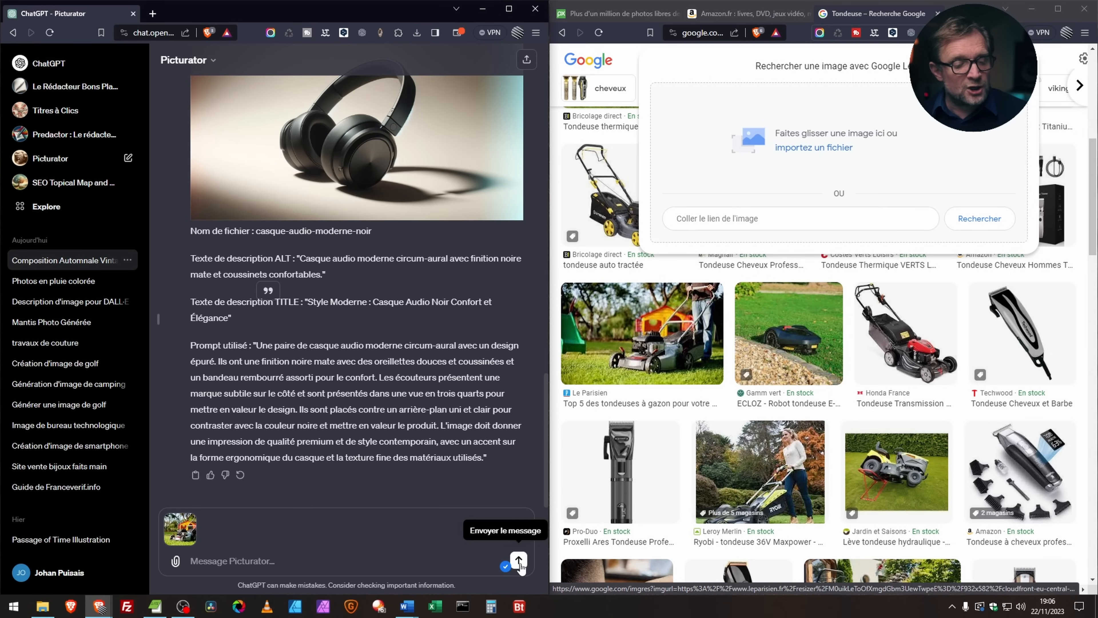
{"action": "left_click", "coordinate": [519, 560]}
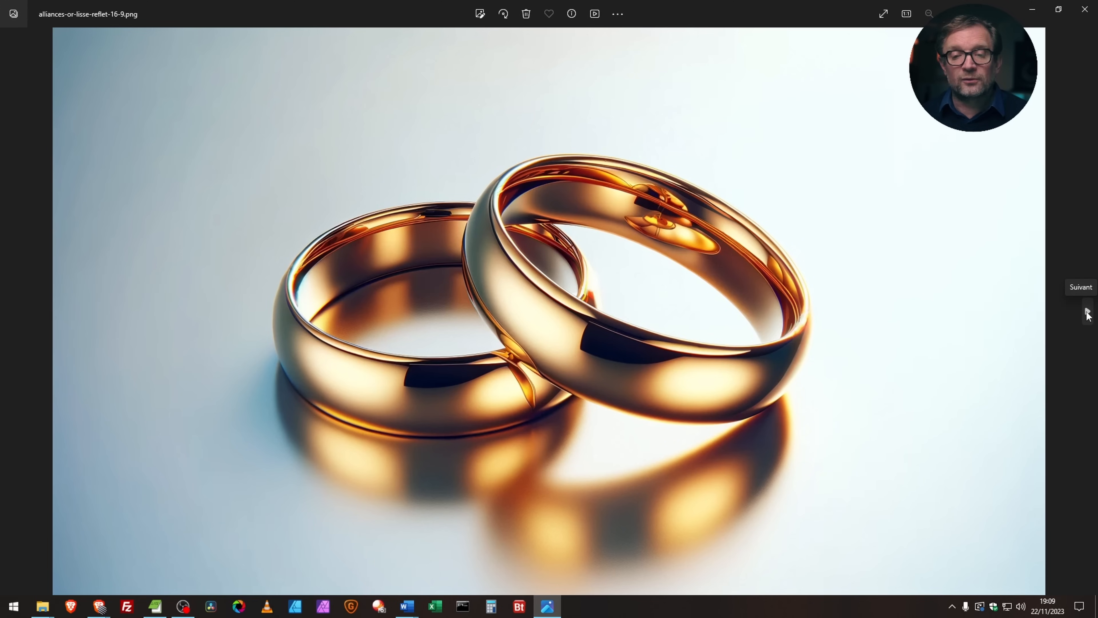
Browse the saved generated images in the photo viewer, from the gold wedding rings through to travail-analyse-sur-portable.png
{"action": "left_click", "coordinate": [1087, 313]}
{"action": "left_click", "coordinate": [1087, 312]}
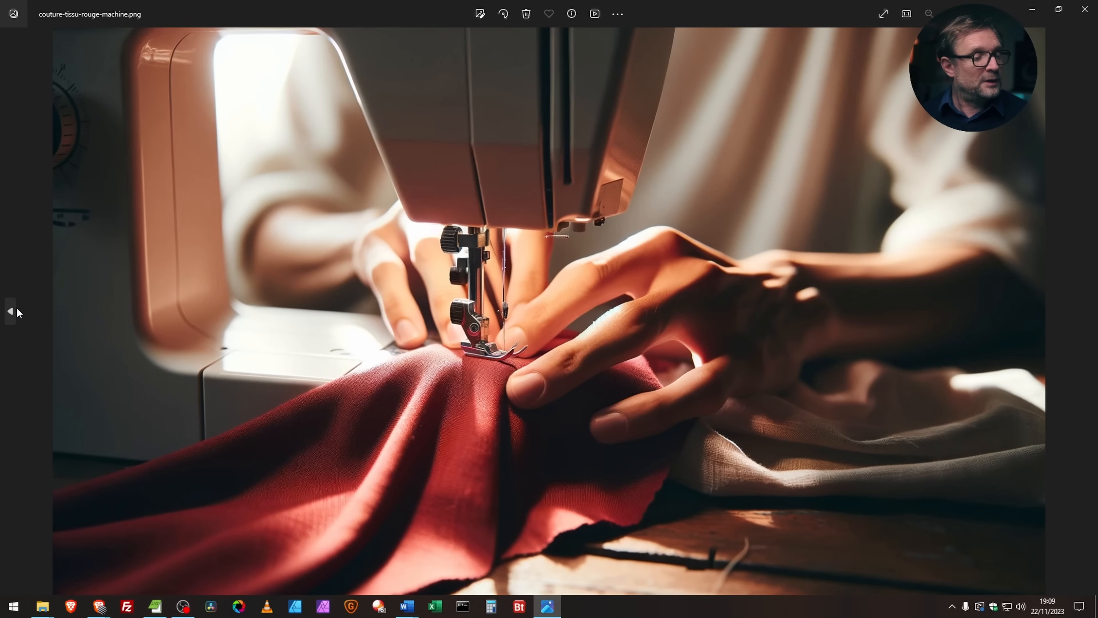
{"action": "left_click", "coordinate": [13, 312]}
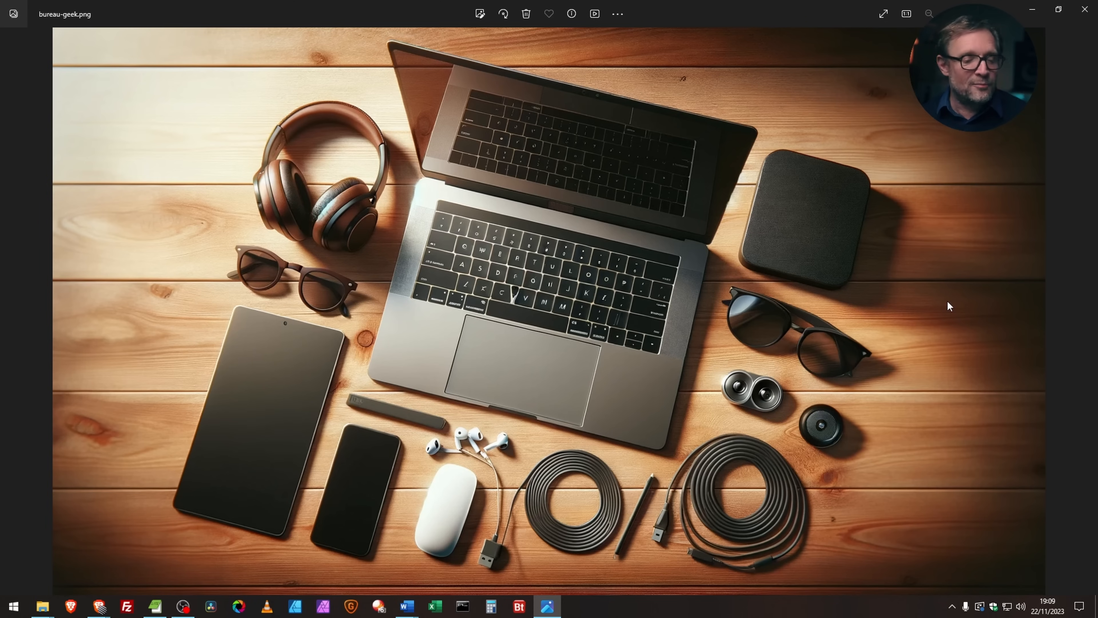
{"action": "mouse_move", "coordinate": [1085, 309]}
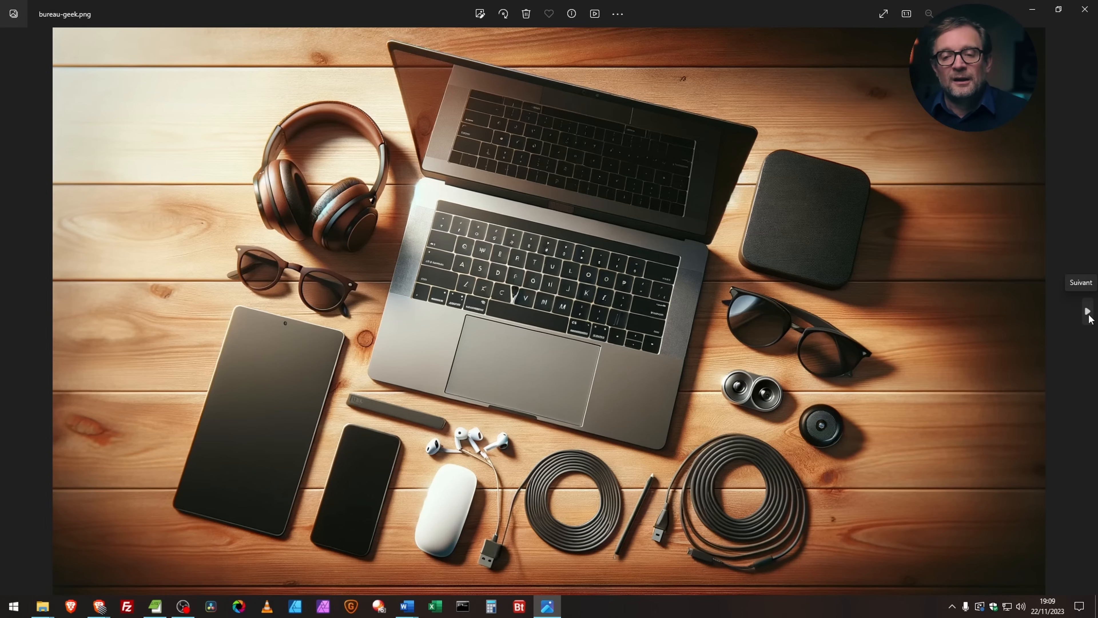
{"action": "left_click", "coordinate": [1087, 313]}
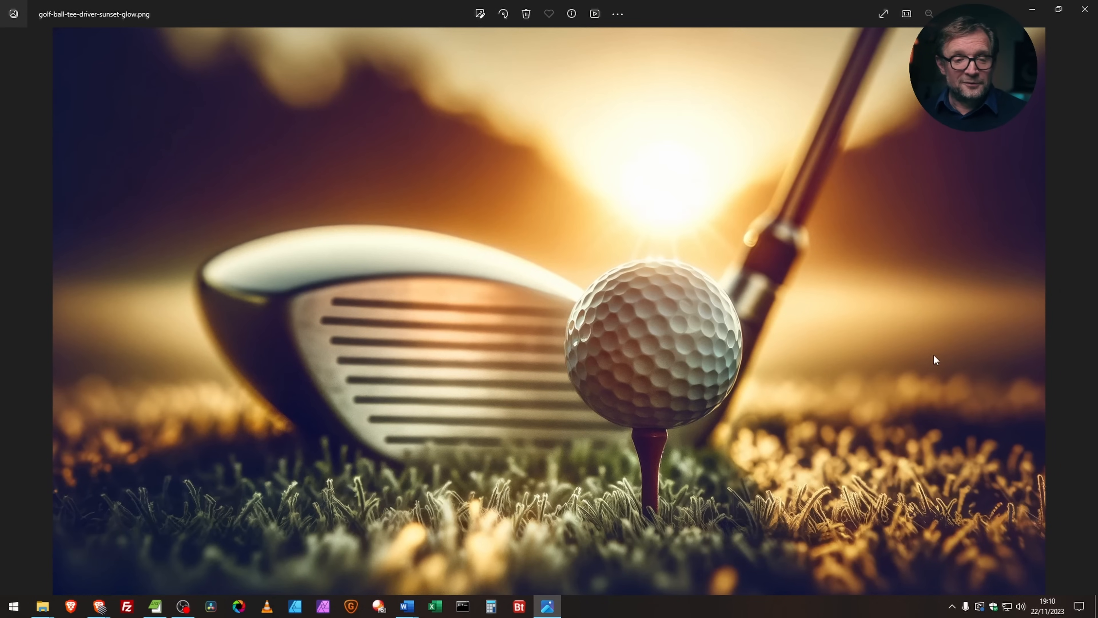
{"action": "left_click", "coordinate": [1087, 310]}
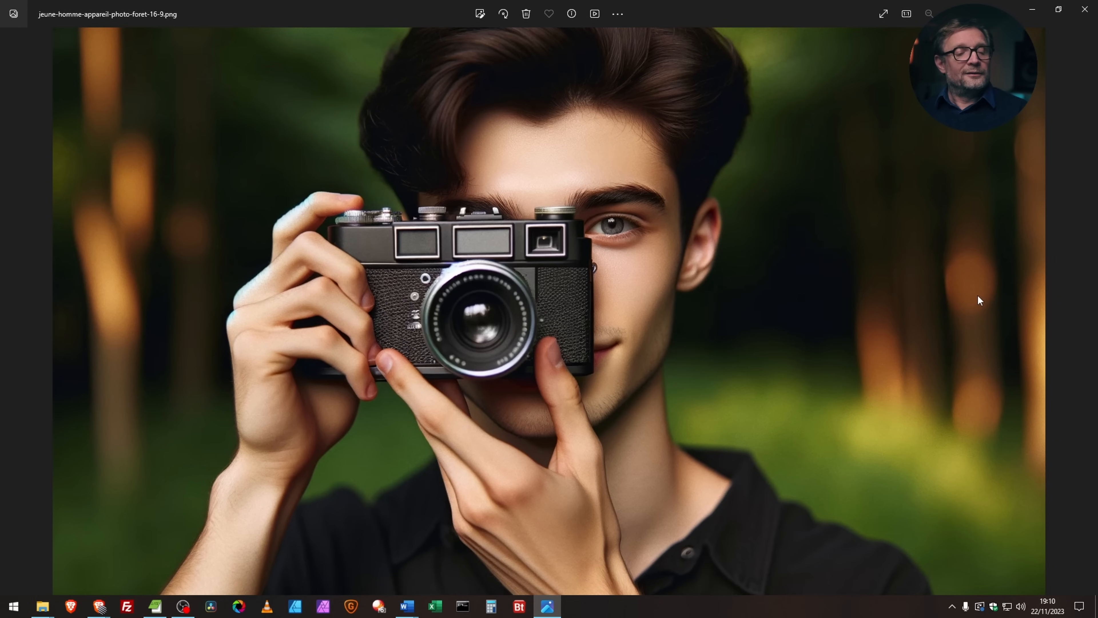
{"action": "left_click", "coordinate": [1087, 310]}
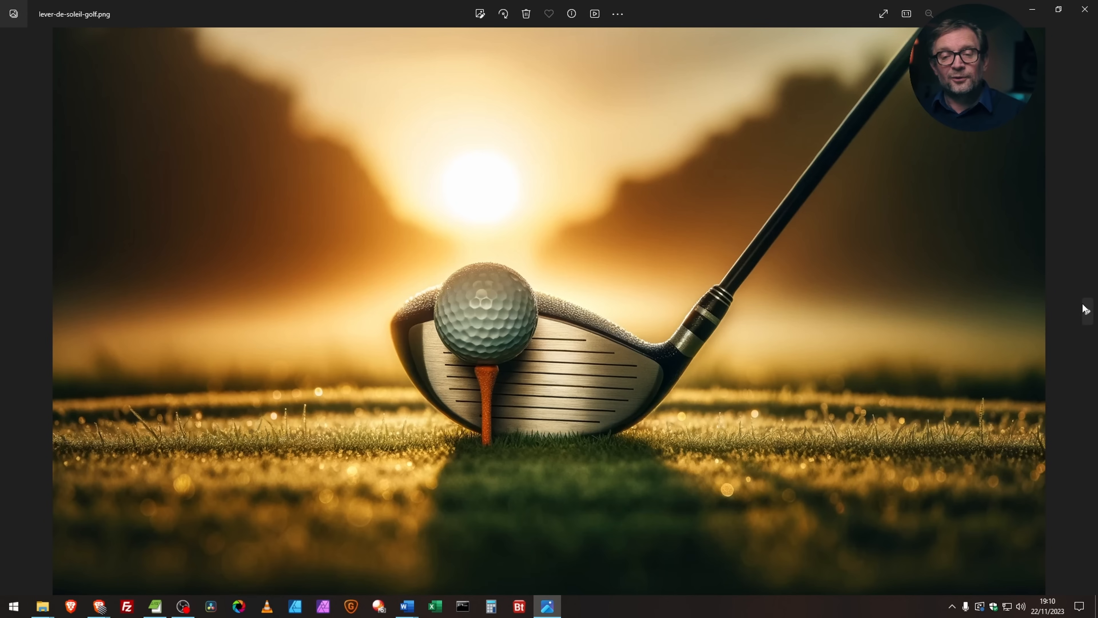
{"action": "left_click", "coordinate": [1087, 312]}
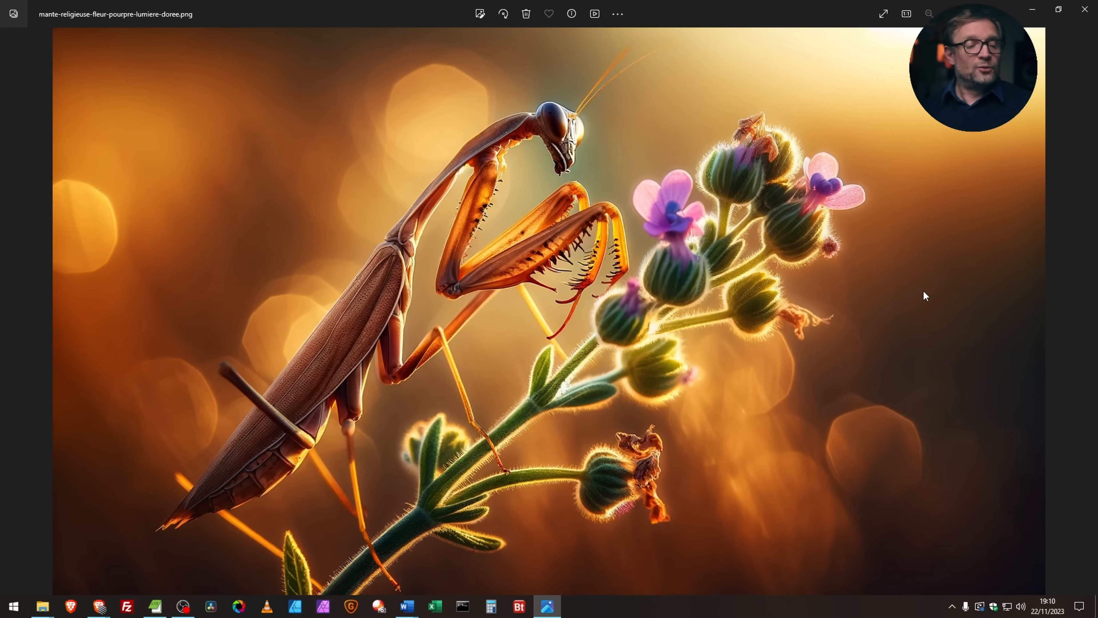
{"action": "left_click", "coordinate": [1087, 311]}
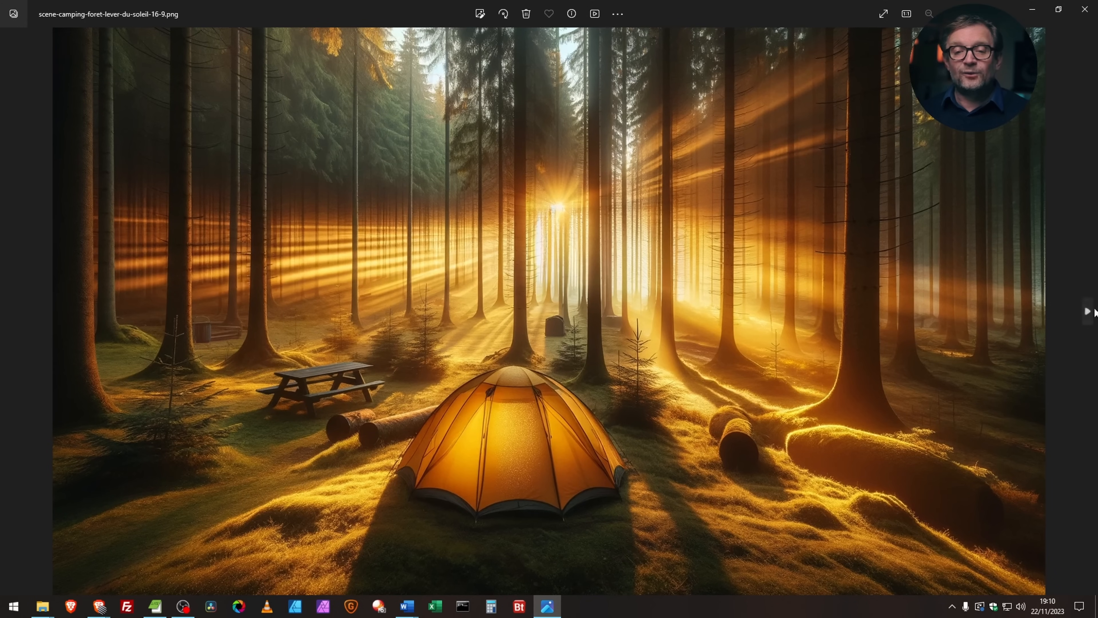
{"action": "left_click", "coordinate": [1086, 310]}
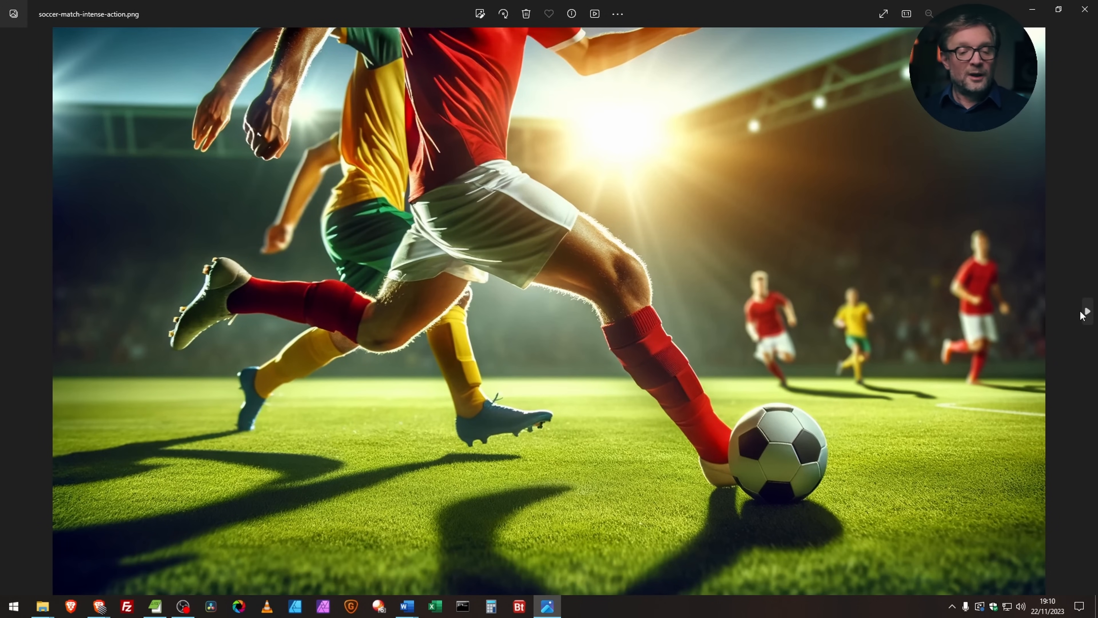
{"action": "left_click", "coordinate": [1086, 311]}
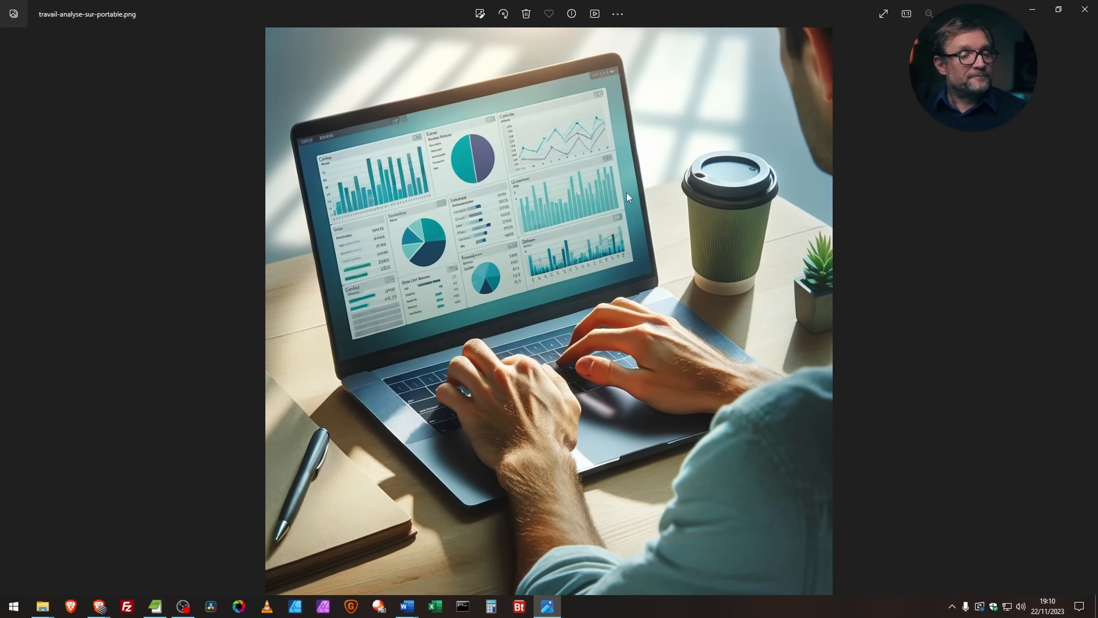
{"action": "mouse_move", "coordinate": [447, 118]}
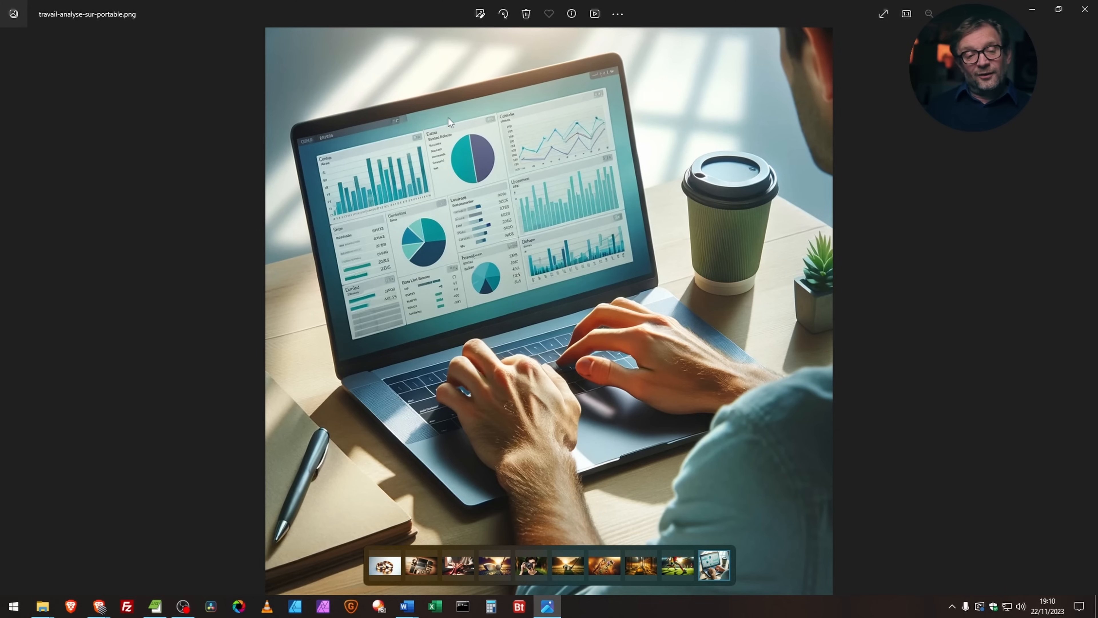